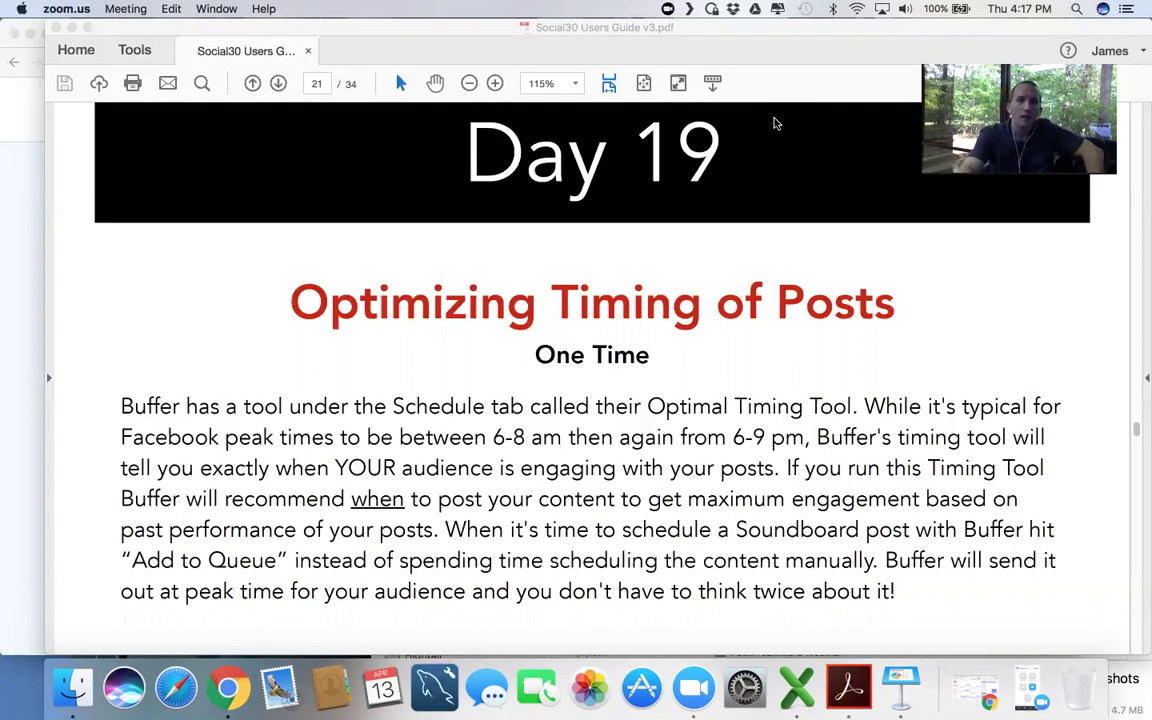
Step: Show the Facebook profile's Buffer schedule with its 08:46 AM and 09:57 PM times
click(15, 257)
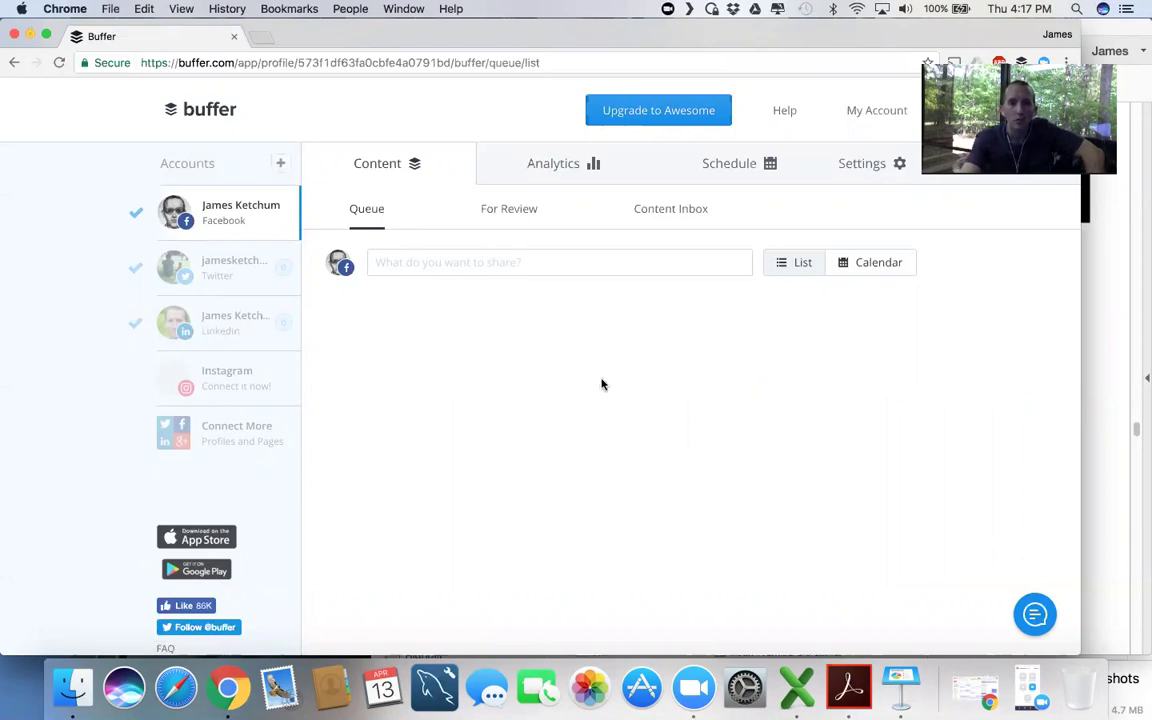
click(720, 174)
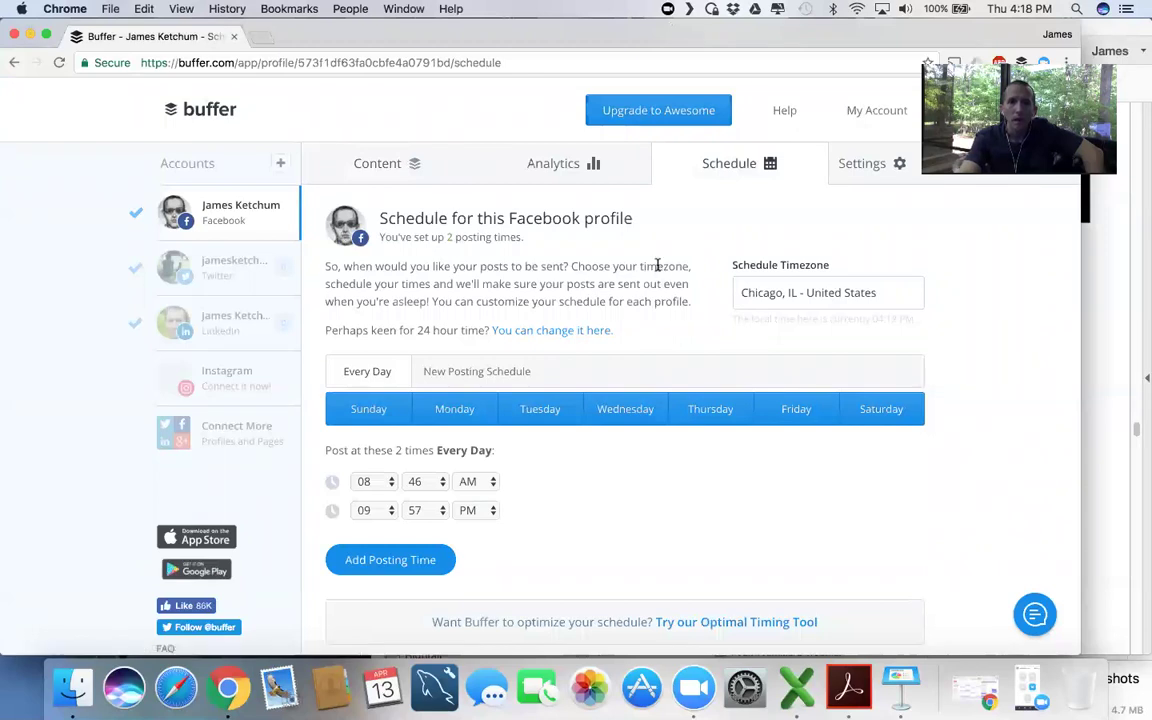
scroll(662, 268, down, 1)
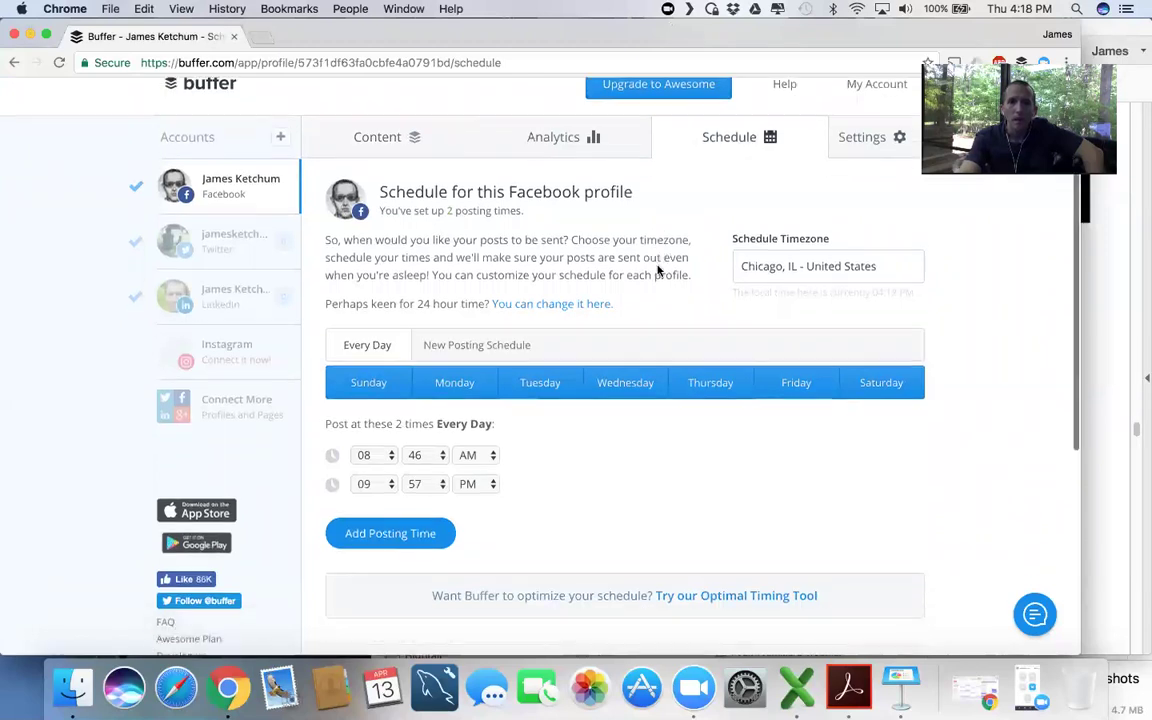
Step: Start the Optimal Timing Tool for the Facebook profile with posts per day set to 2
click(719, 598)
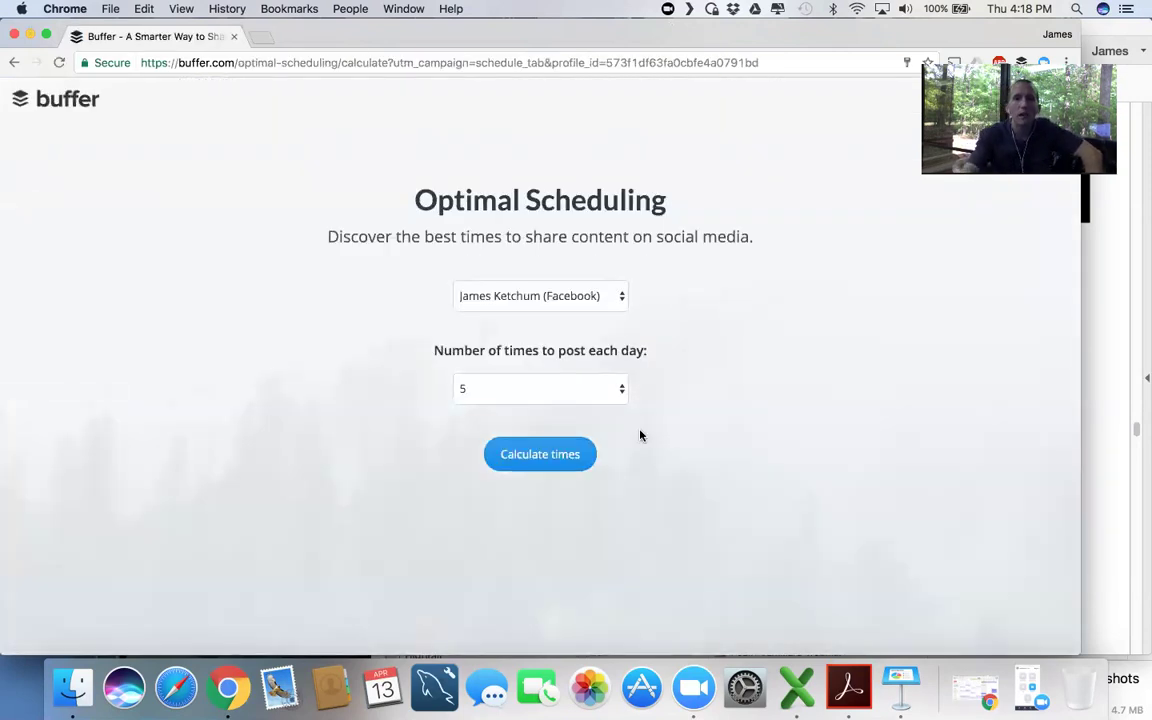
click(586, 306)
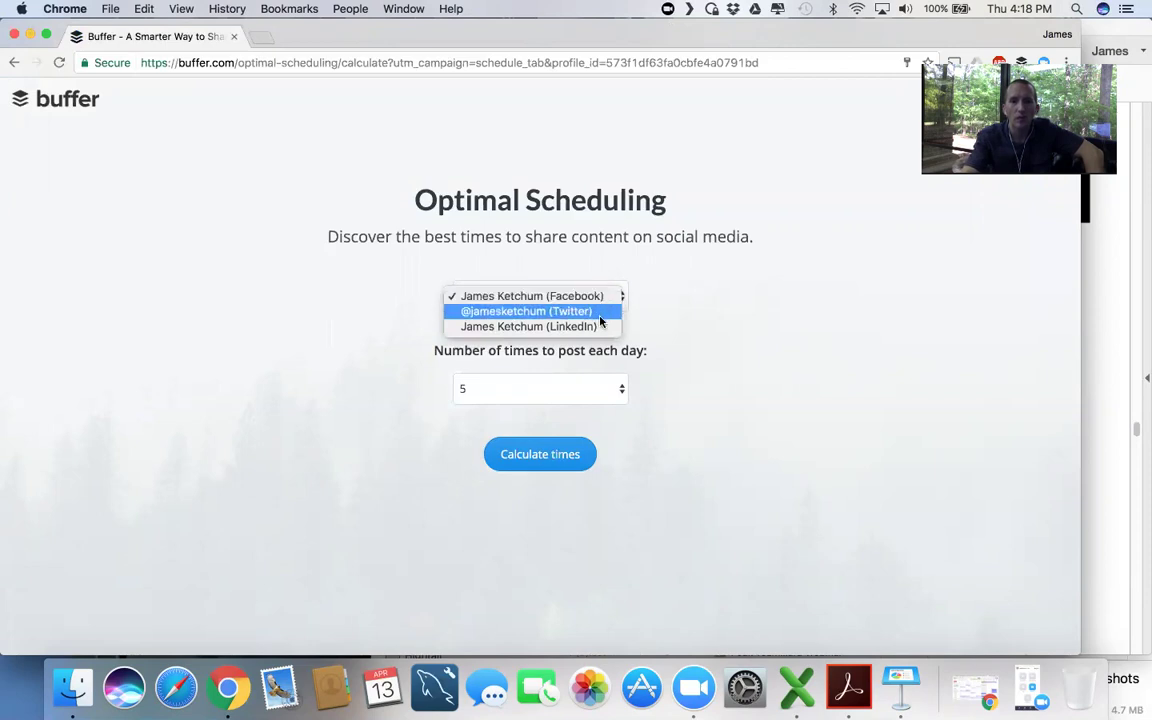
click(598, 297)
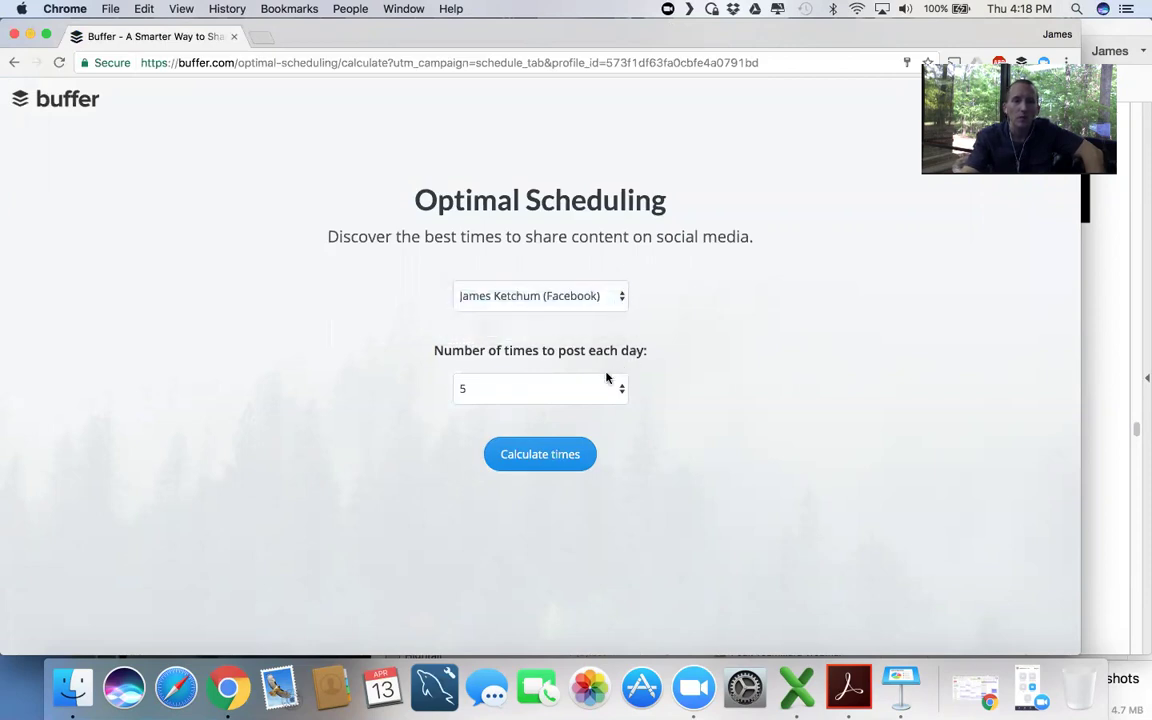
click(558, 400)
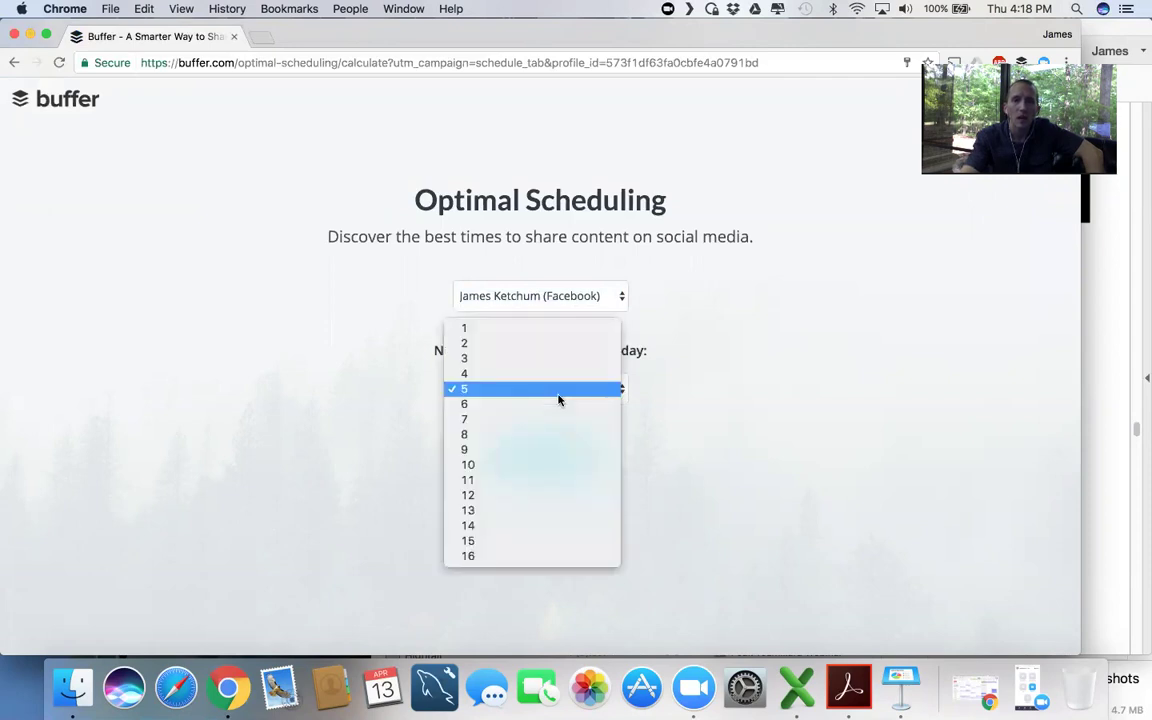
click(517, 345)
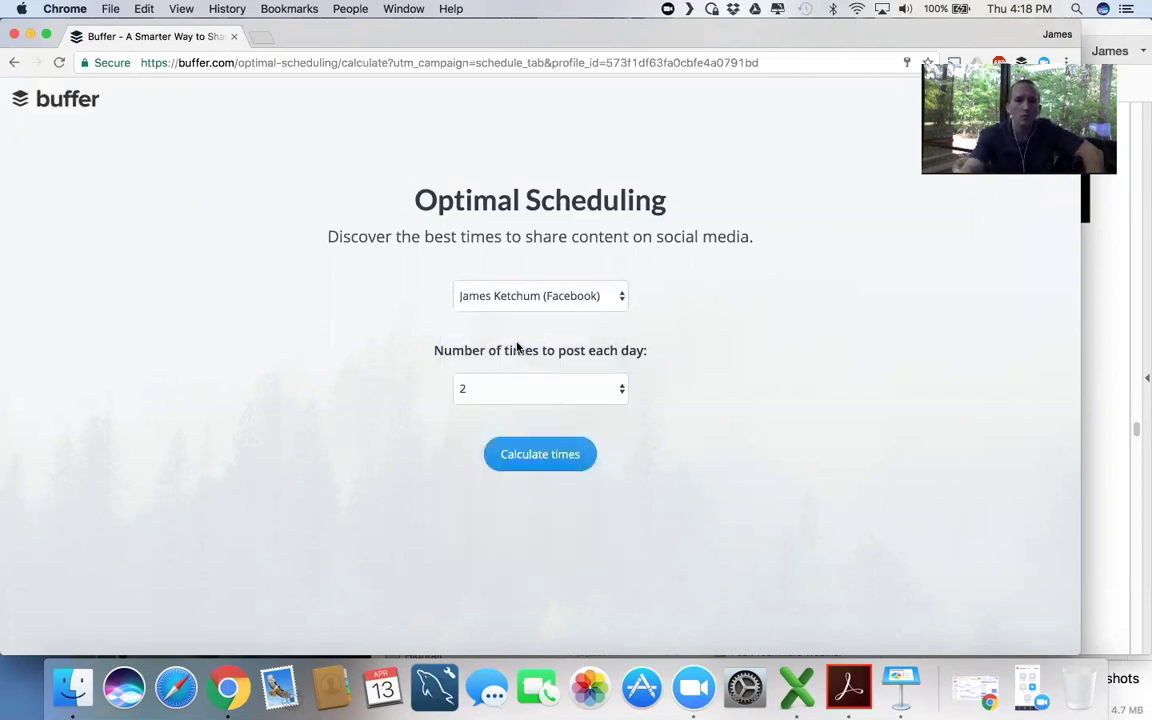
Step: Calculate times to get the Chicago recommendations of 08:19 pm and 09:45 pm
click(539, 455)
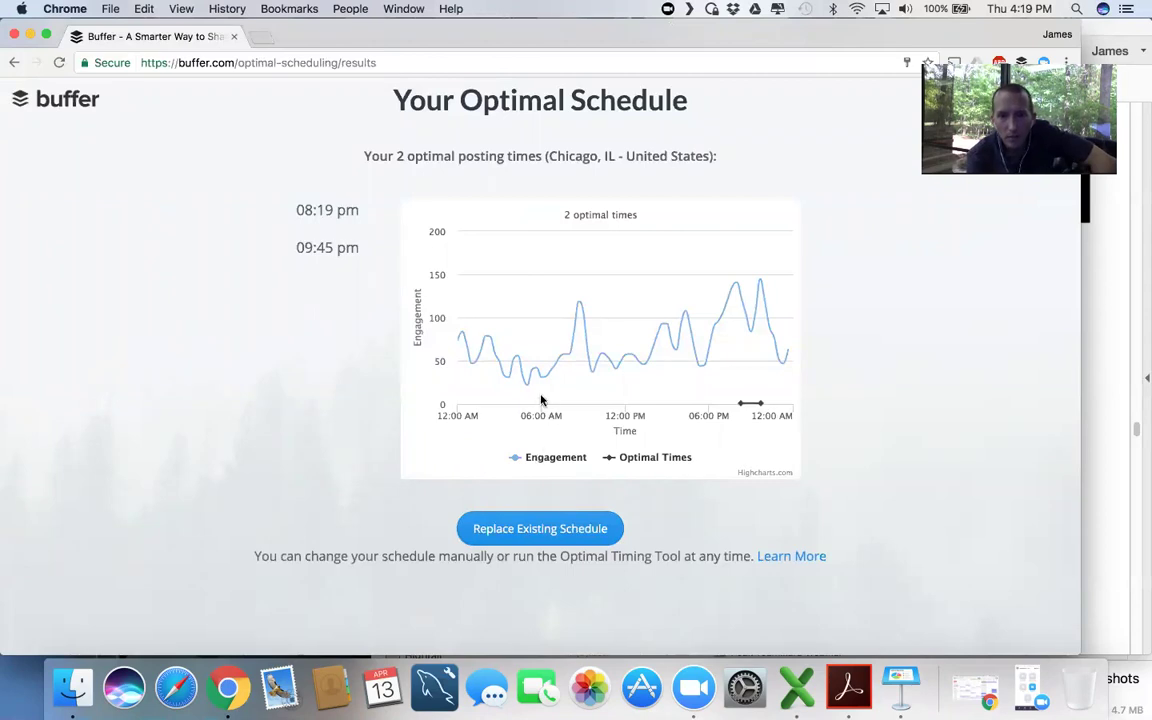
mouse_move(539, 382)
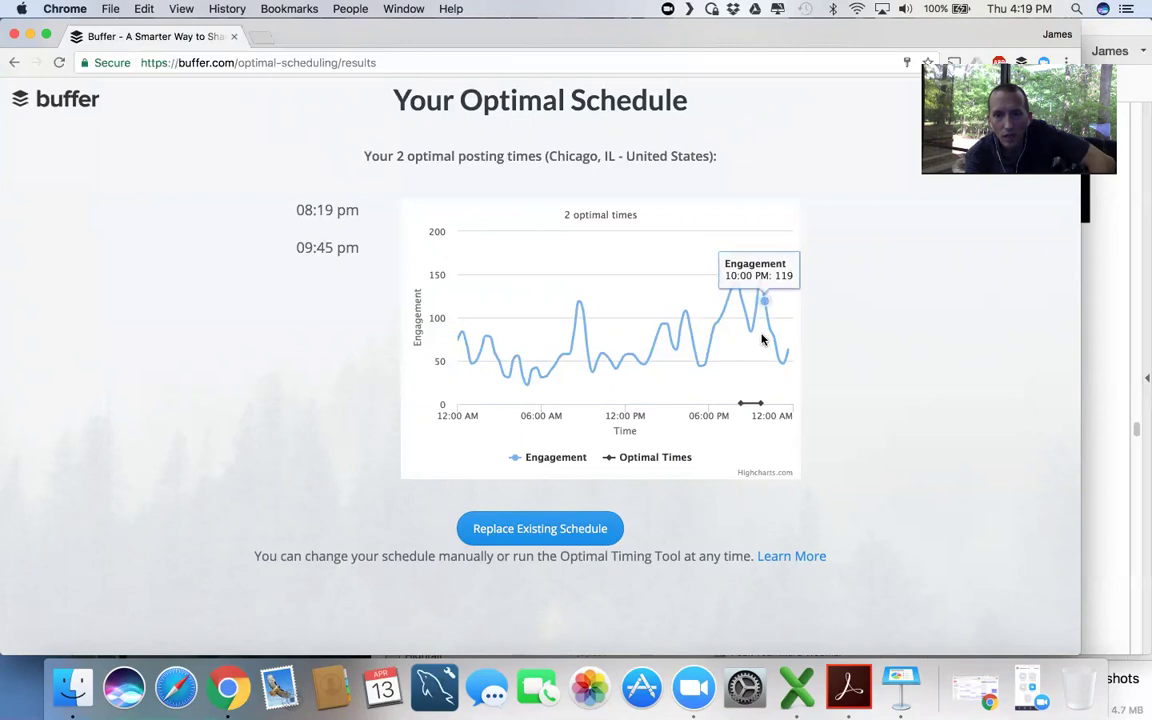
Step: Replace the schedule with the optimal times, changing the first to 08:55 AM
click(565, 529)
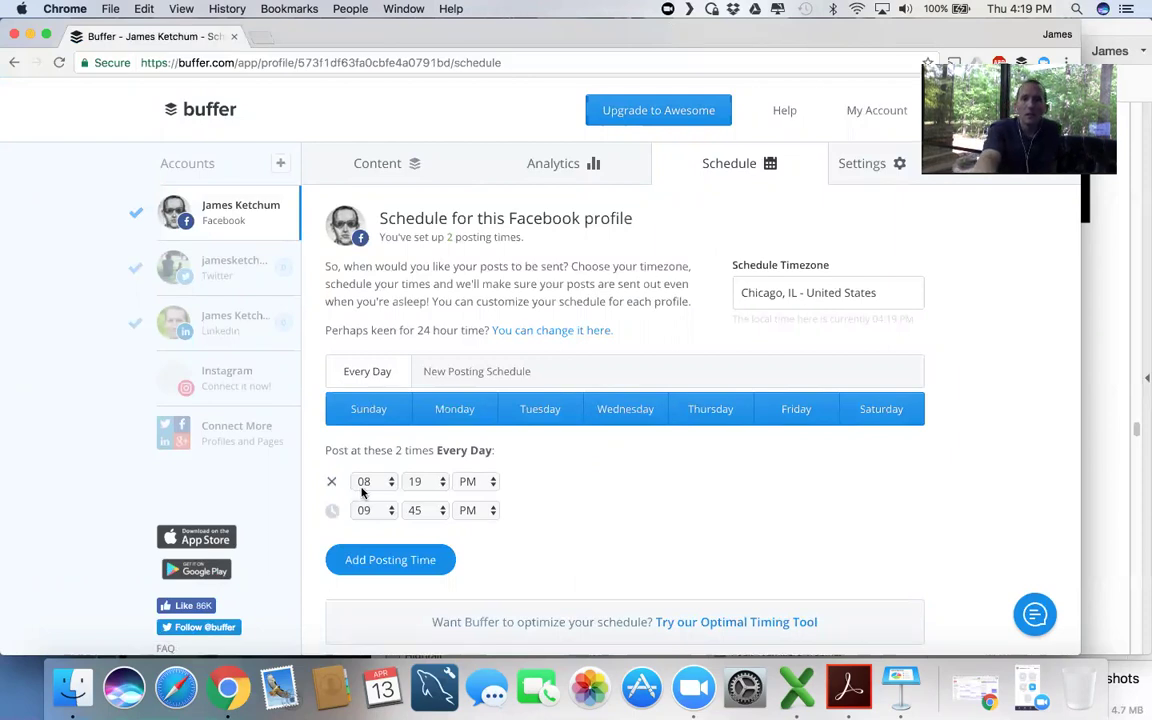
click(474, 482)
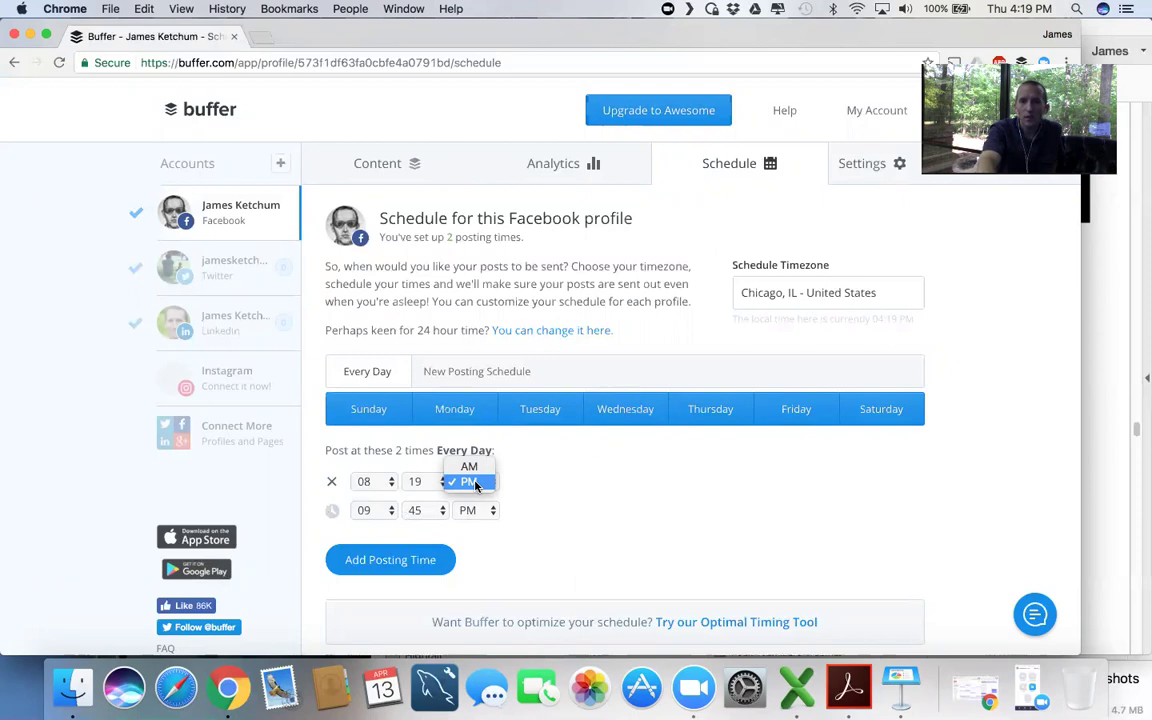
click(469, 467)
click(436, 483)
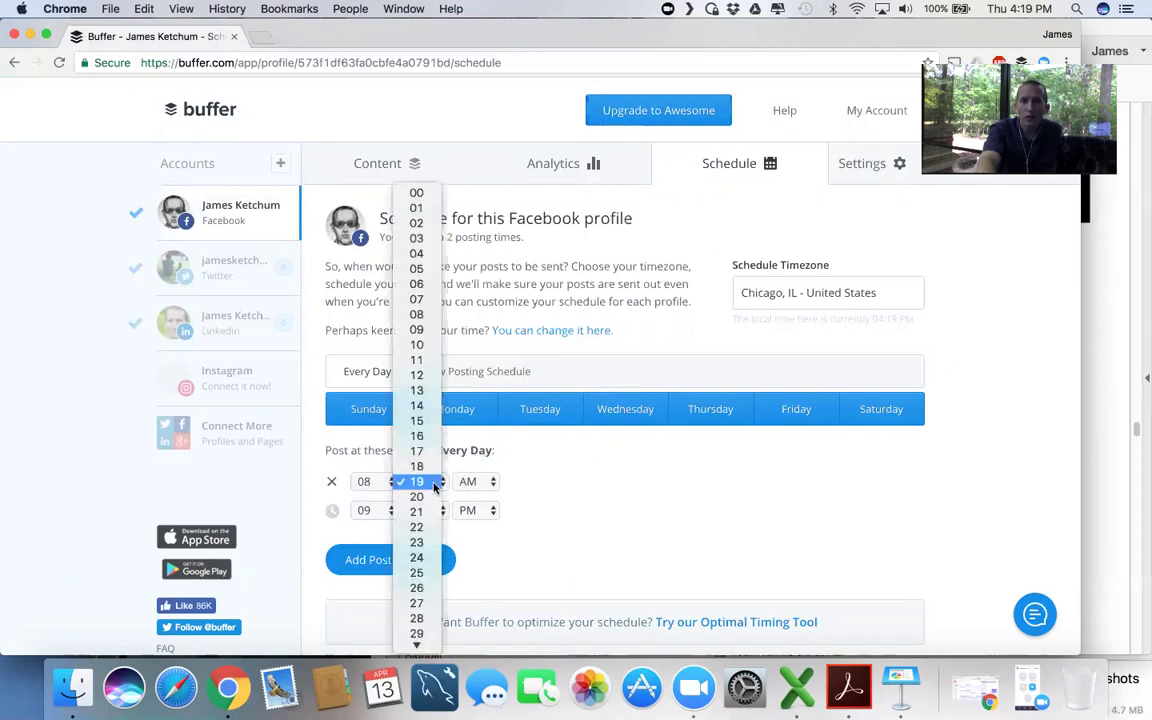
scroll(434, 487, down, 10)
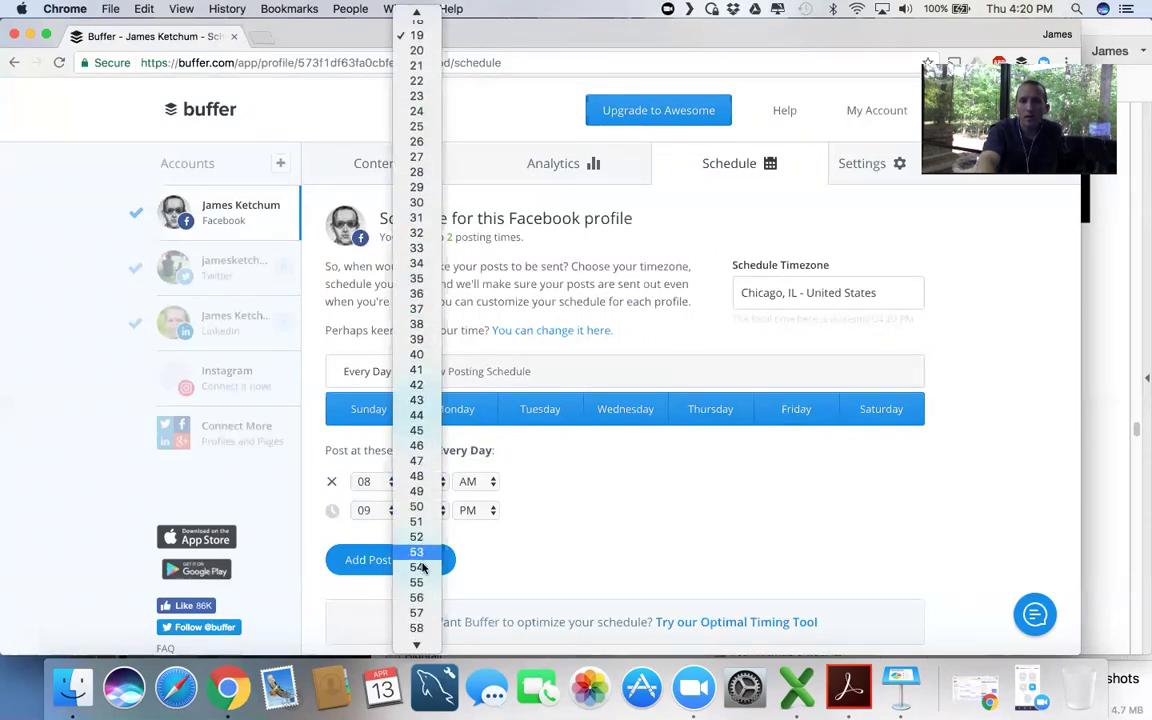
click(421, 582)
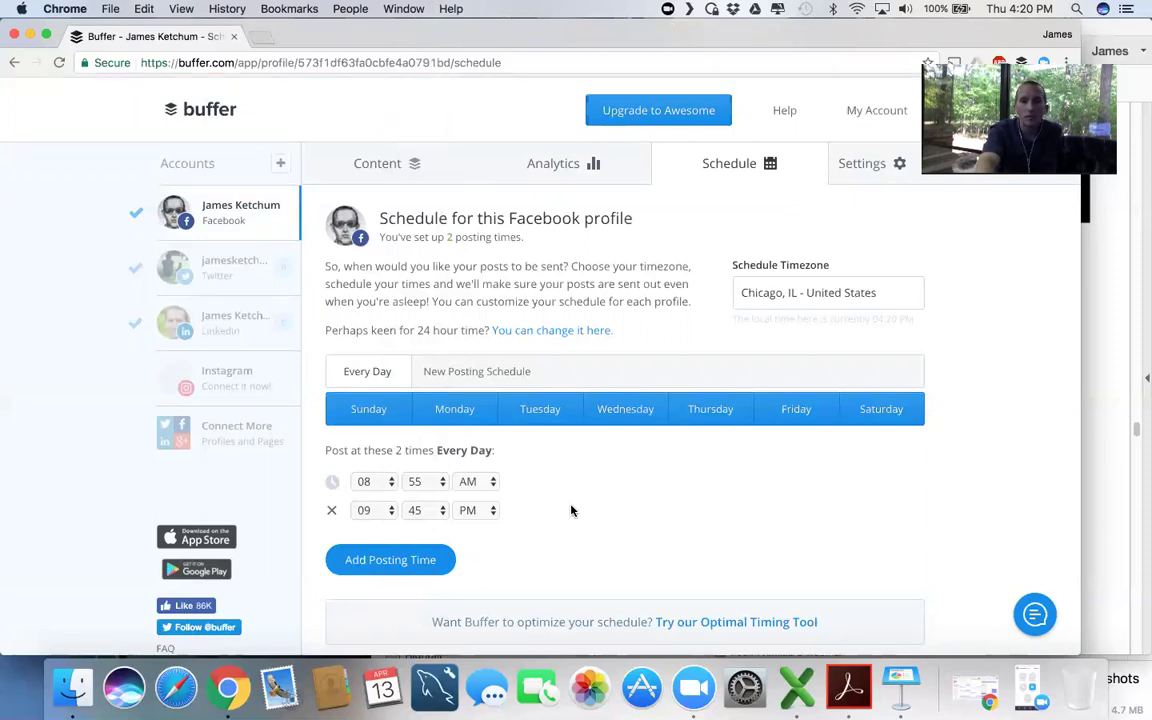
Step: On soundboard-app.edgetheory.com, share the '25 Strength-Training Tweaks' article to Buffer
click(258, 37)
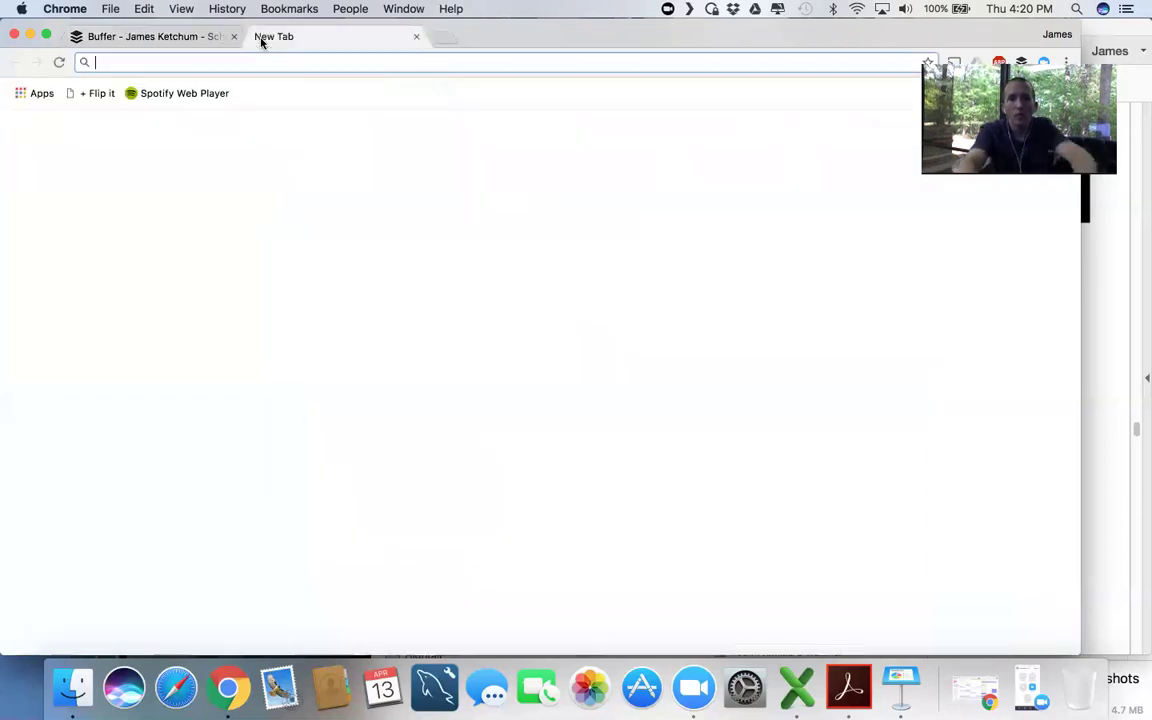
text(sou)
key(Return)
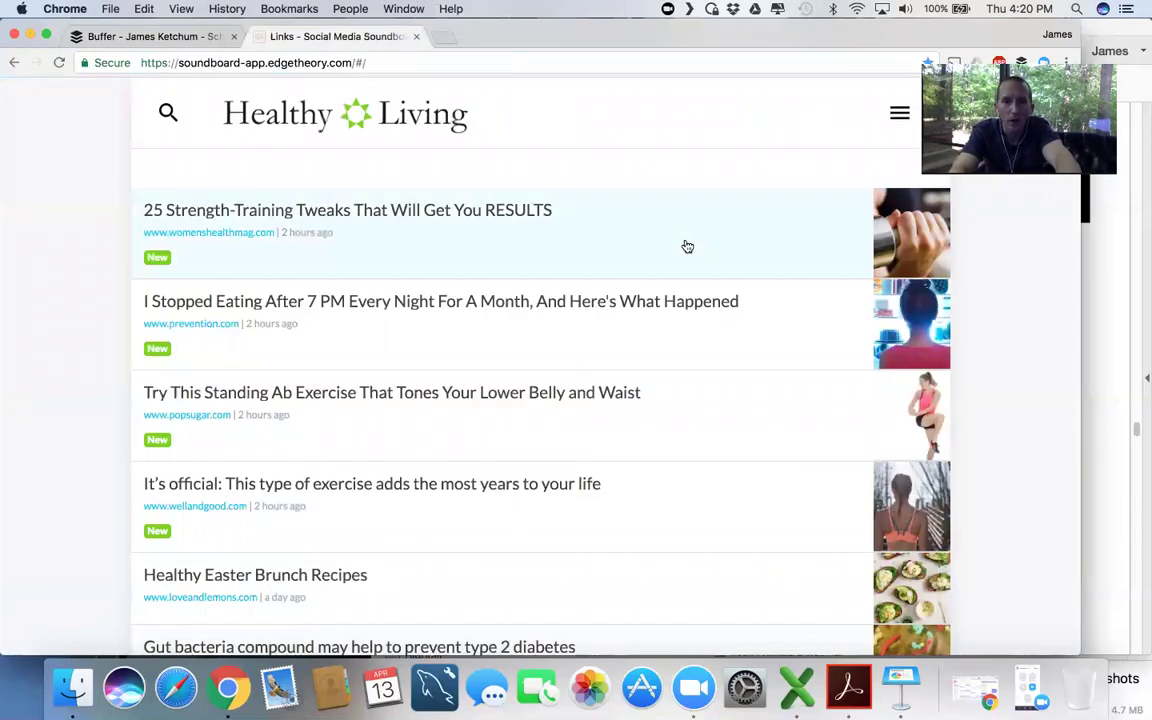
click(653, 247)
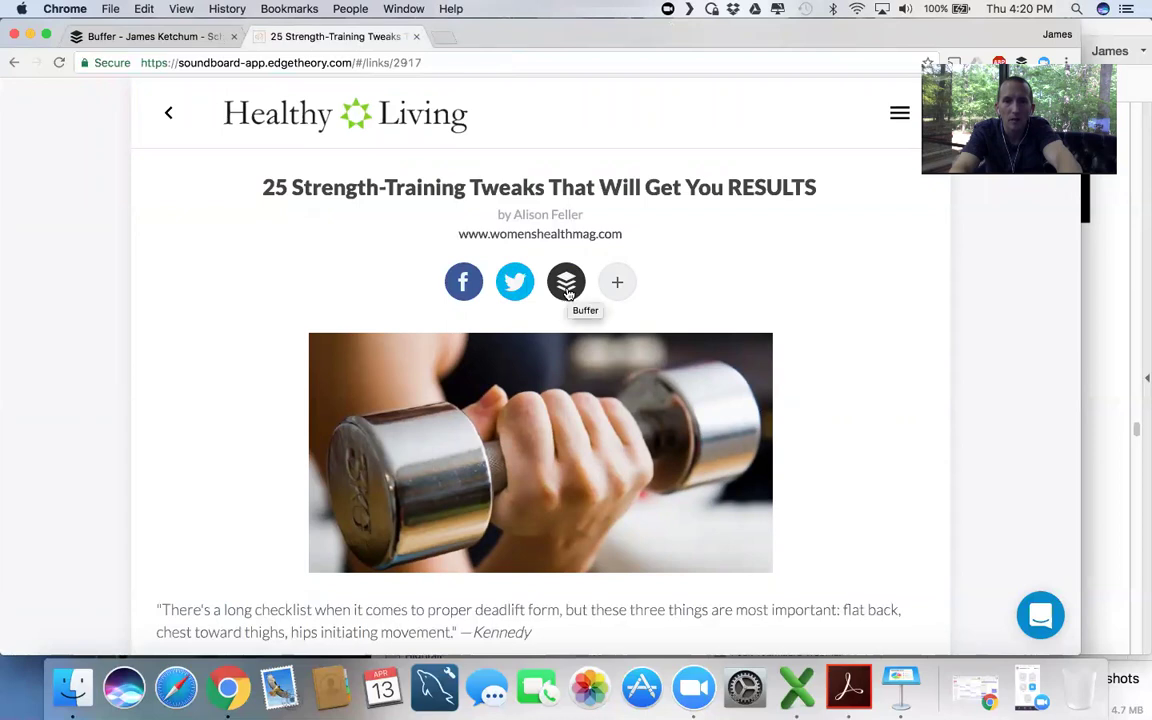
click(566, 287)
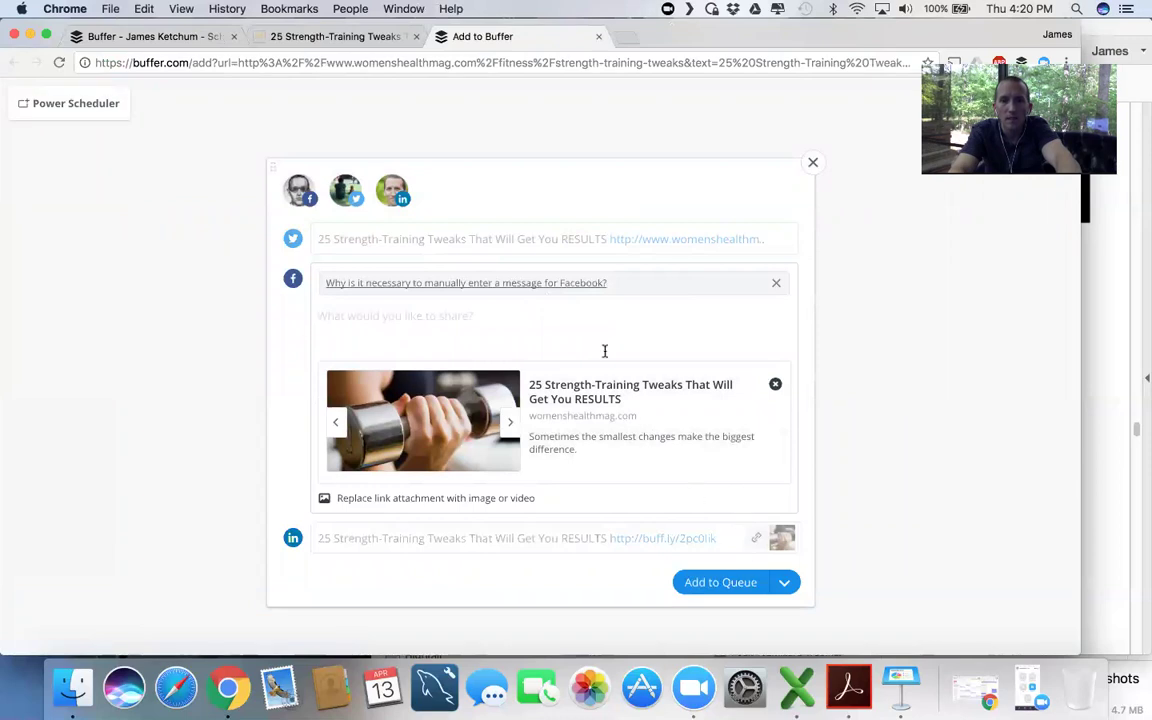
Step: Try adding the post to the queue and dismiss the empty Facebook message warning
click(784, 588)
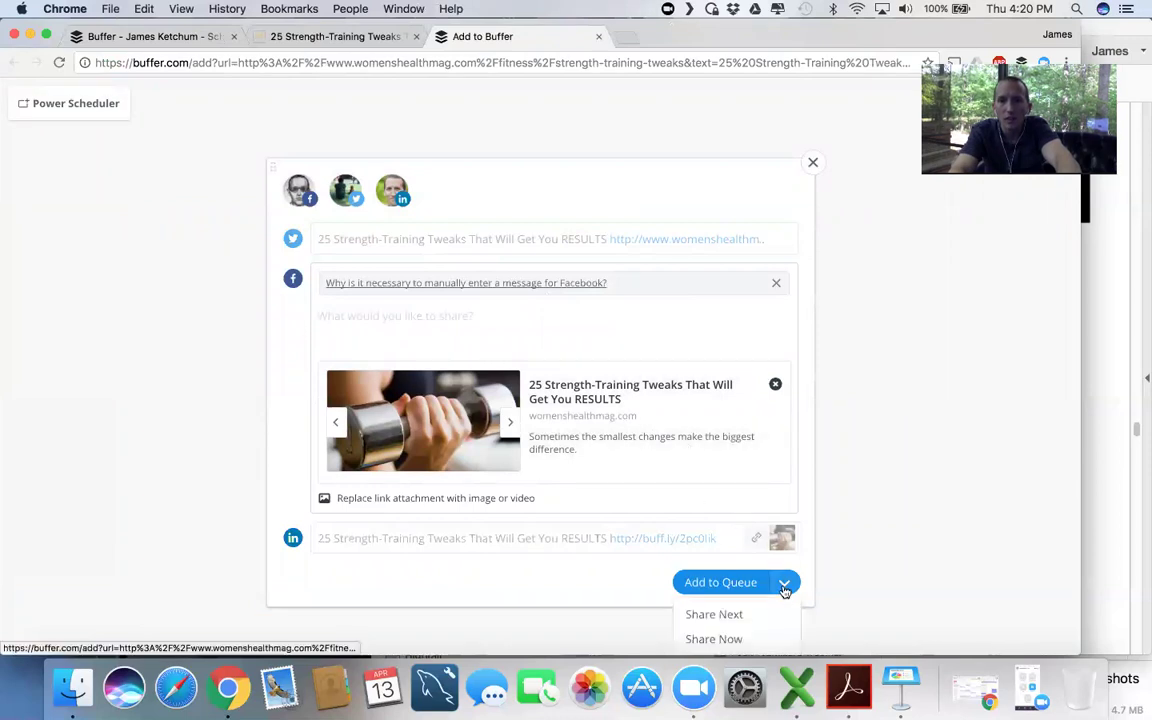
scroll(784, 590, down, 1)
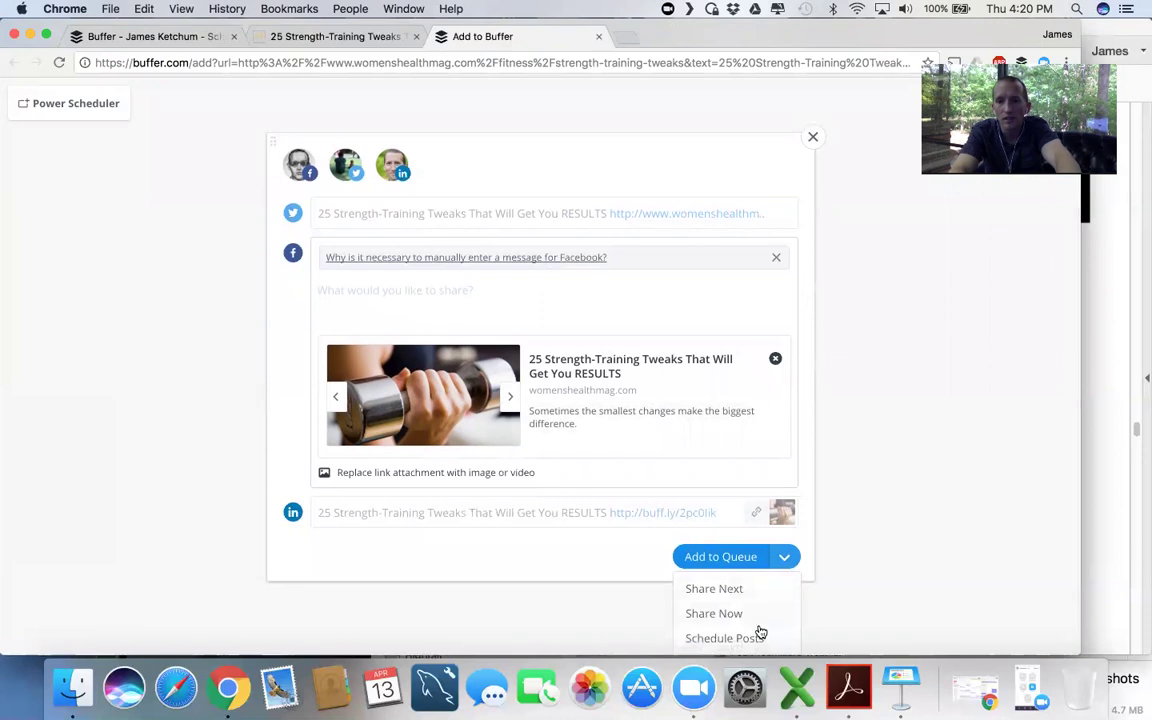
click(720, 557)
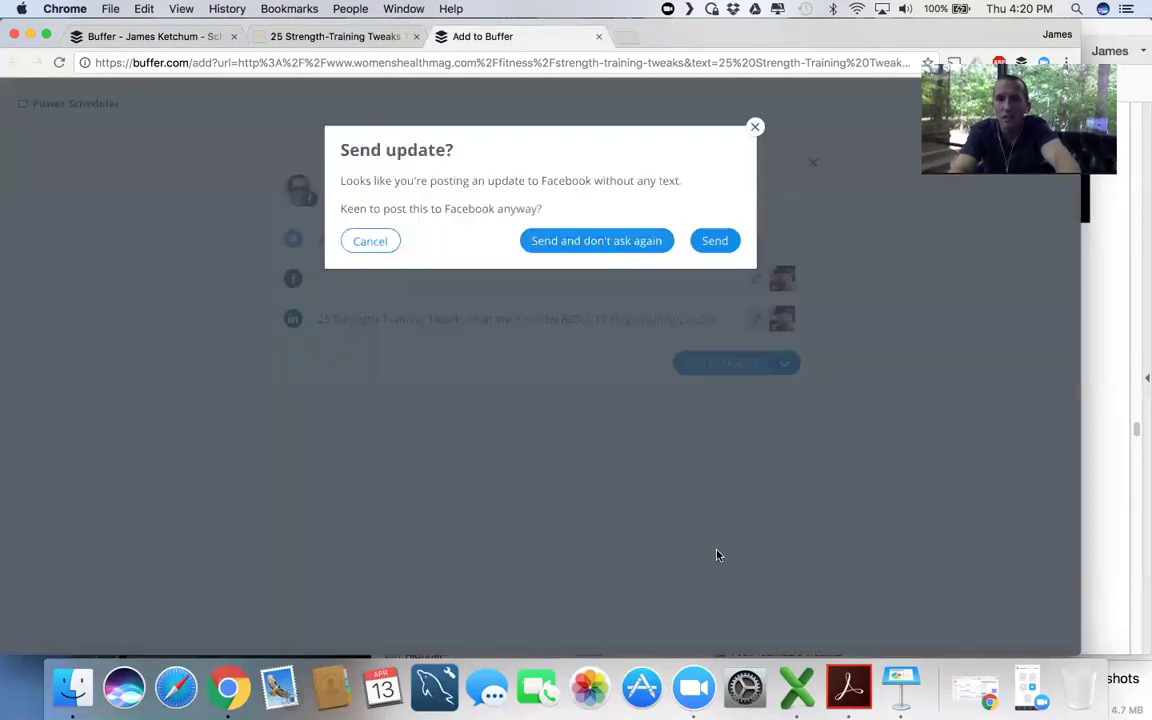
click(755, 127)
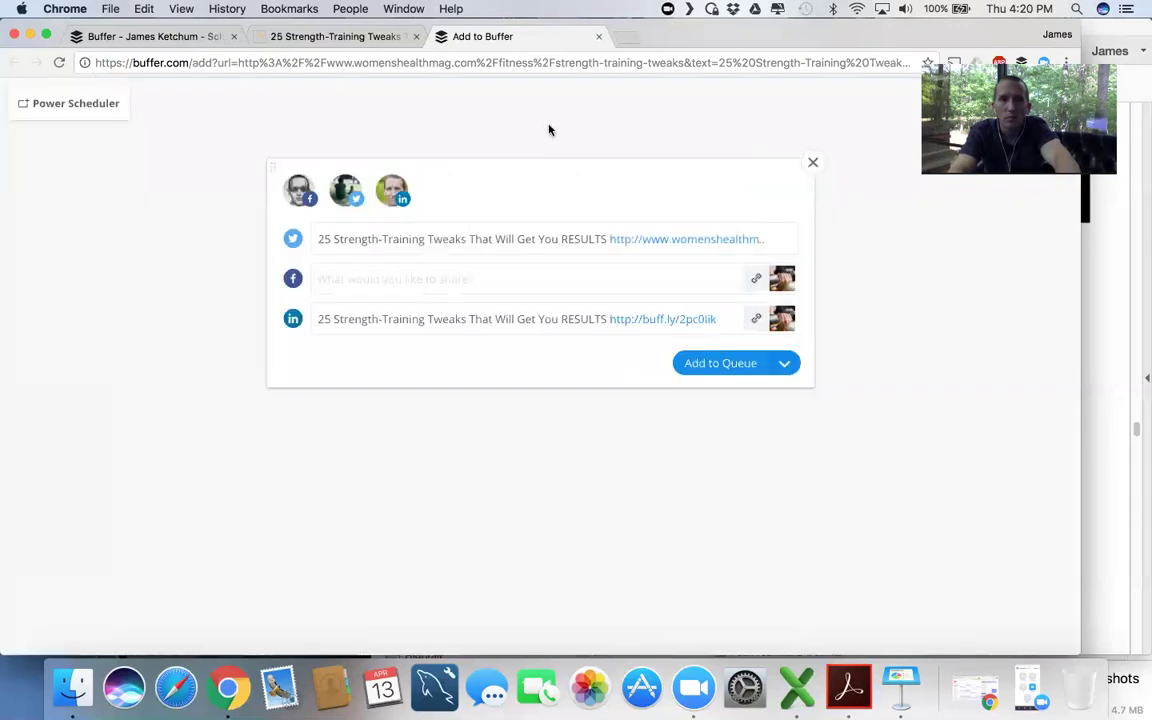
Step: Paste the article title into the Facebook message field
click(275, 36)
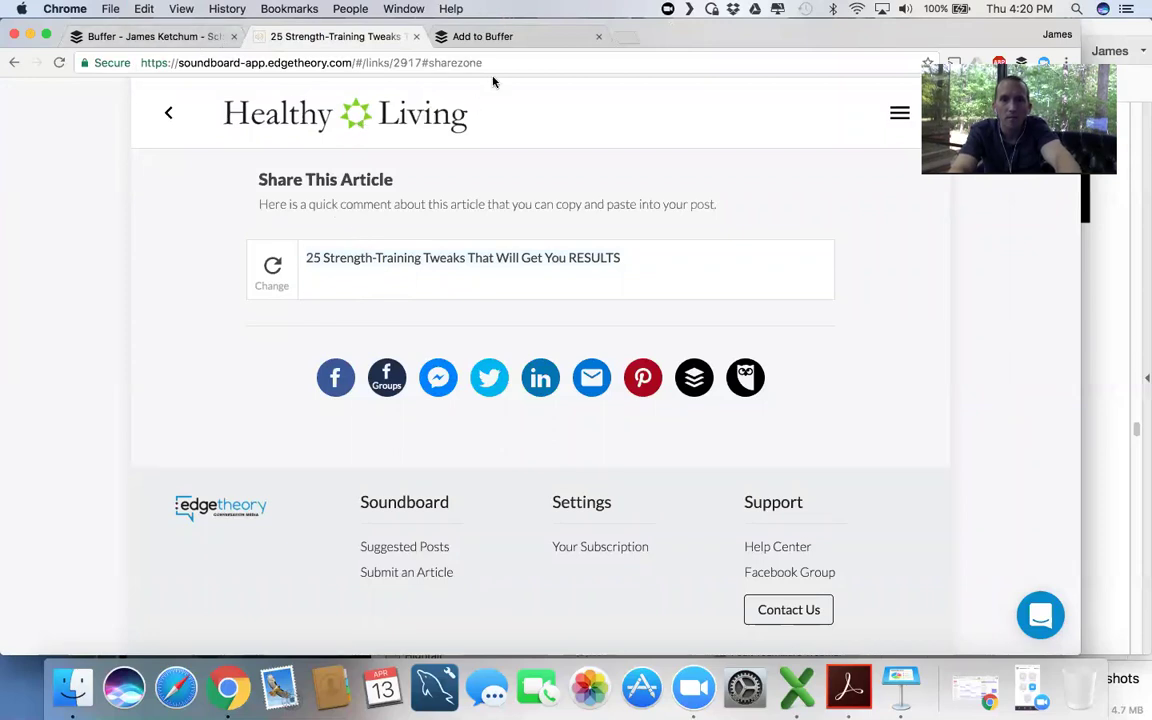
click(483, 40)
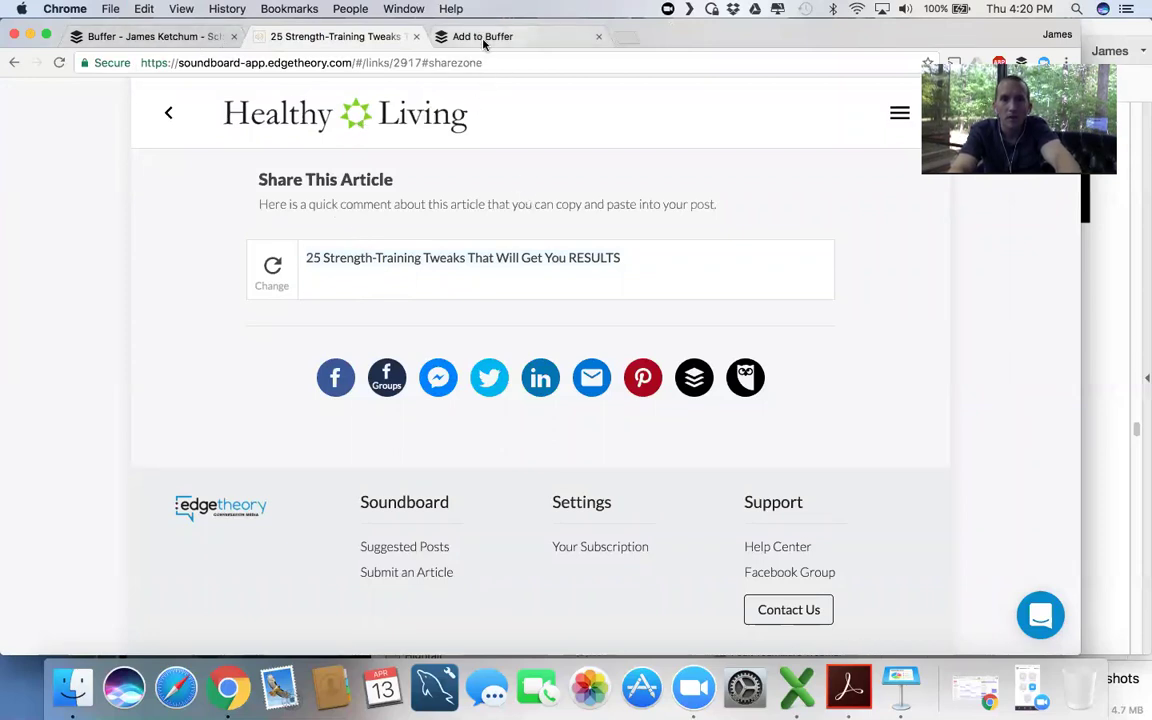
click(437, 279)
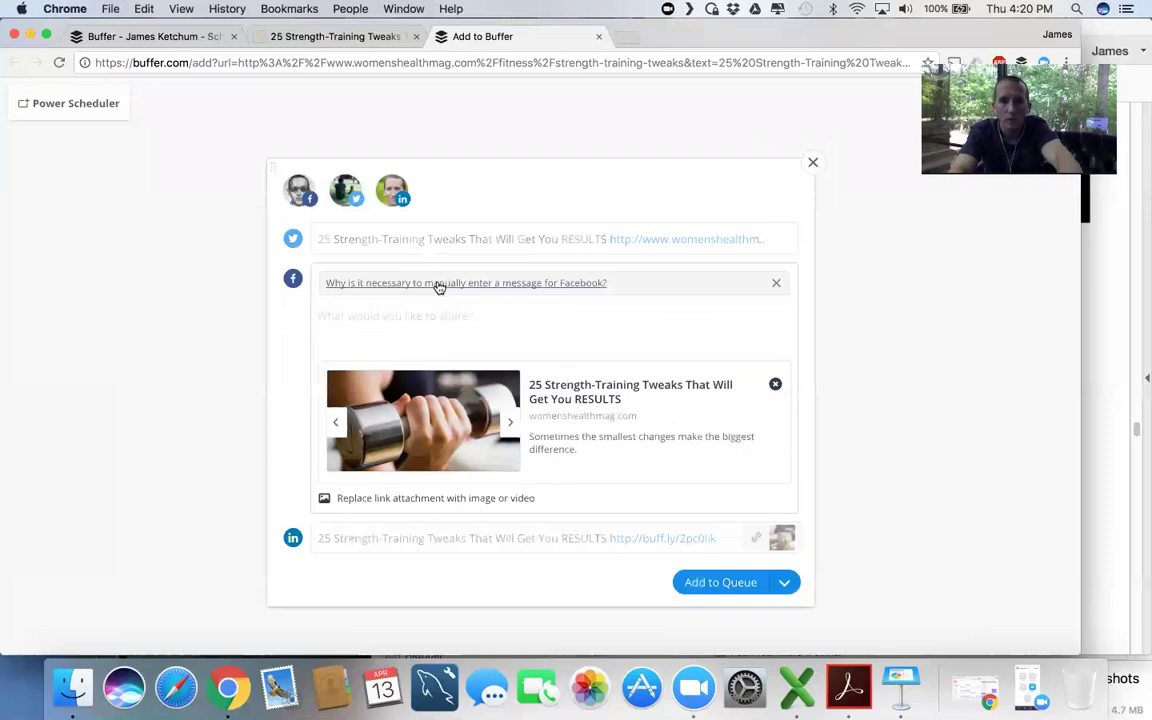
text(25 Strength-Training Tweaks That Will Get You RESULTS)
Step: Add the Soundboard post to the queue and return to the Day 19 PDF page
click(727, 584)
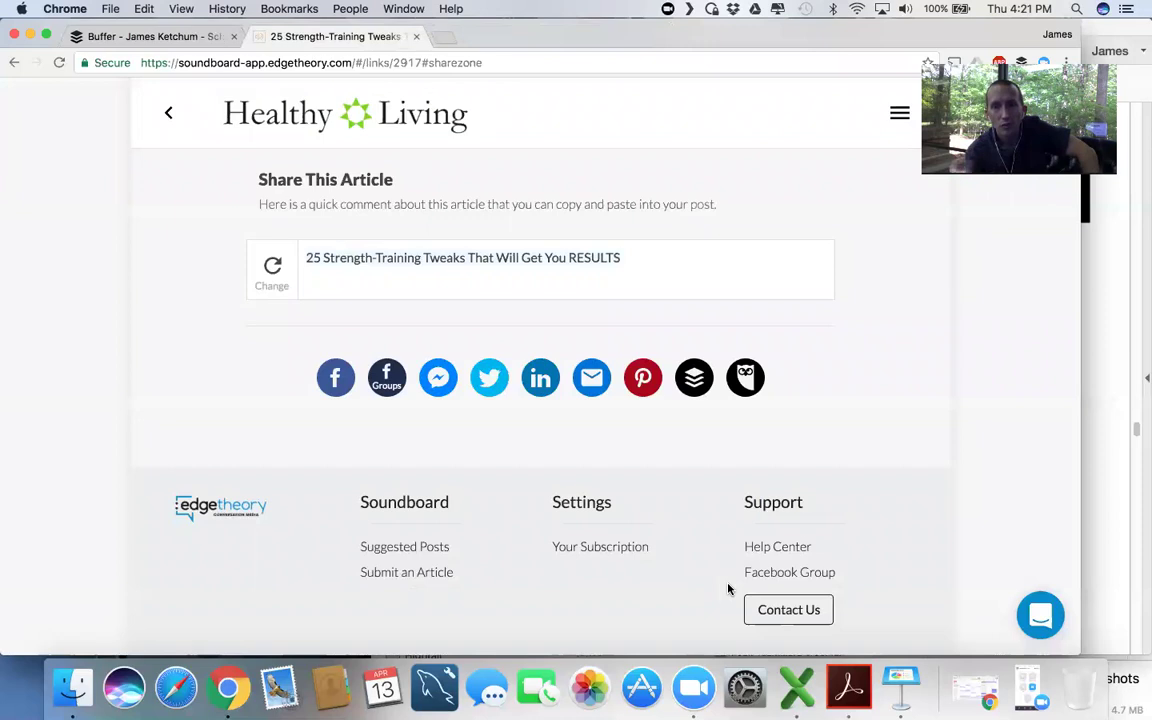
click(1099, 484)
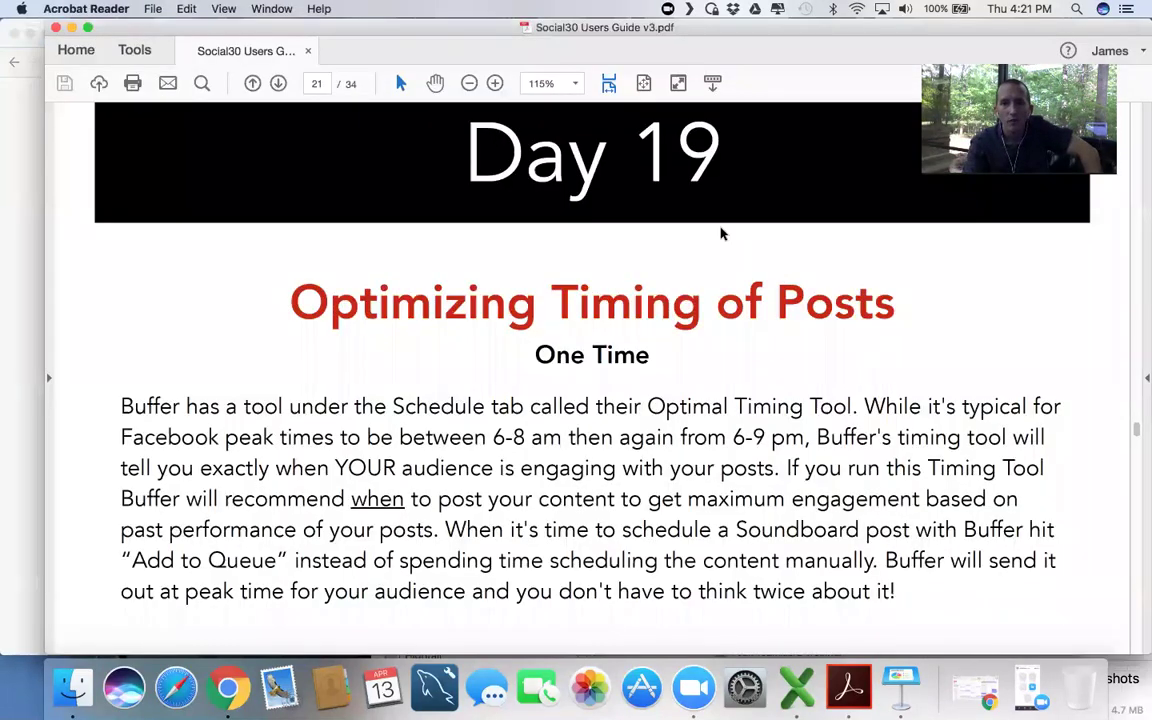